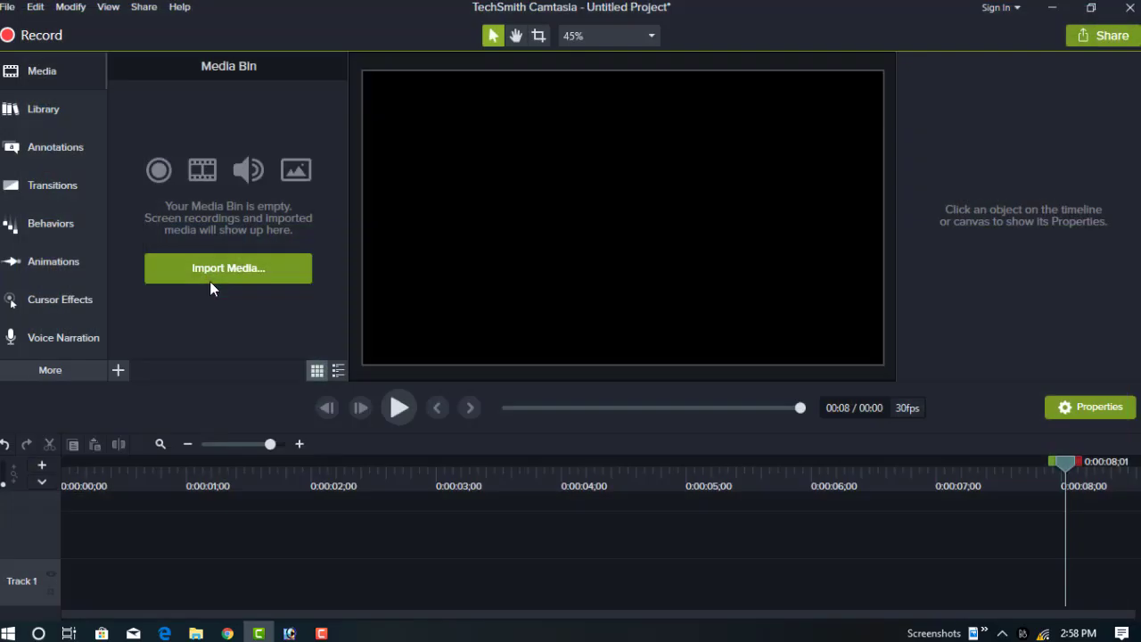
# Import the green screen angel clip and place it at 0:00 on Track 1.
pyautogui.click(210, 285)
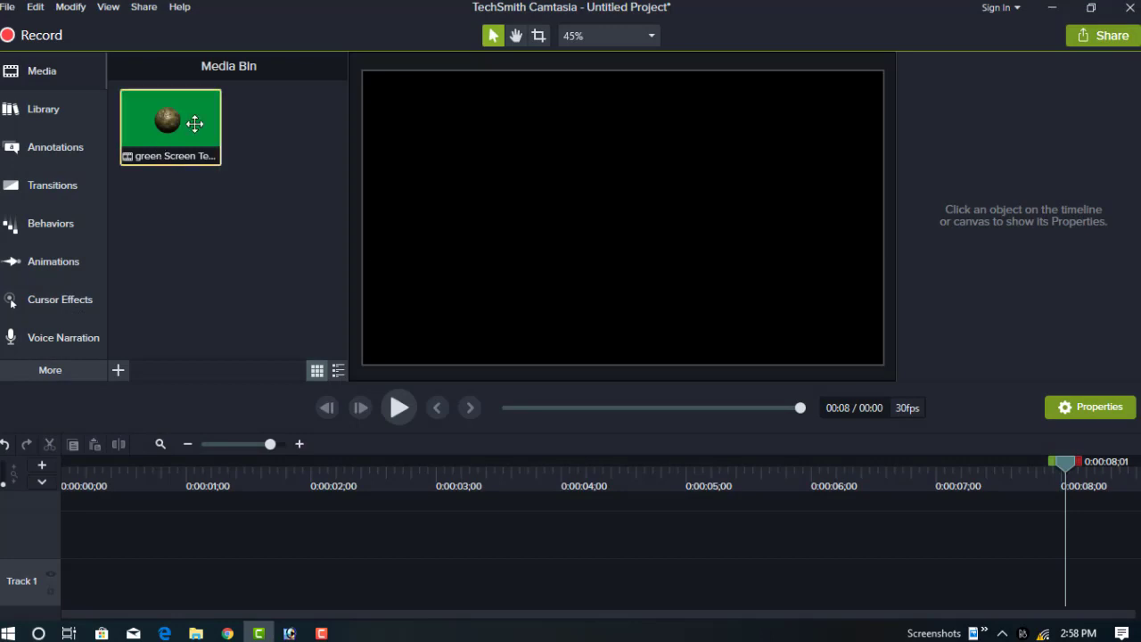
pyautogui.rightClick(199, 127)
pyautogui.click(223, 138)
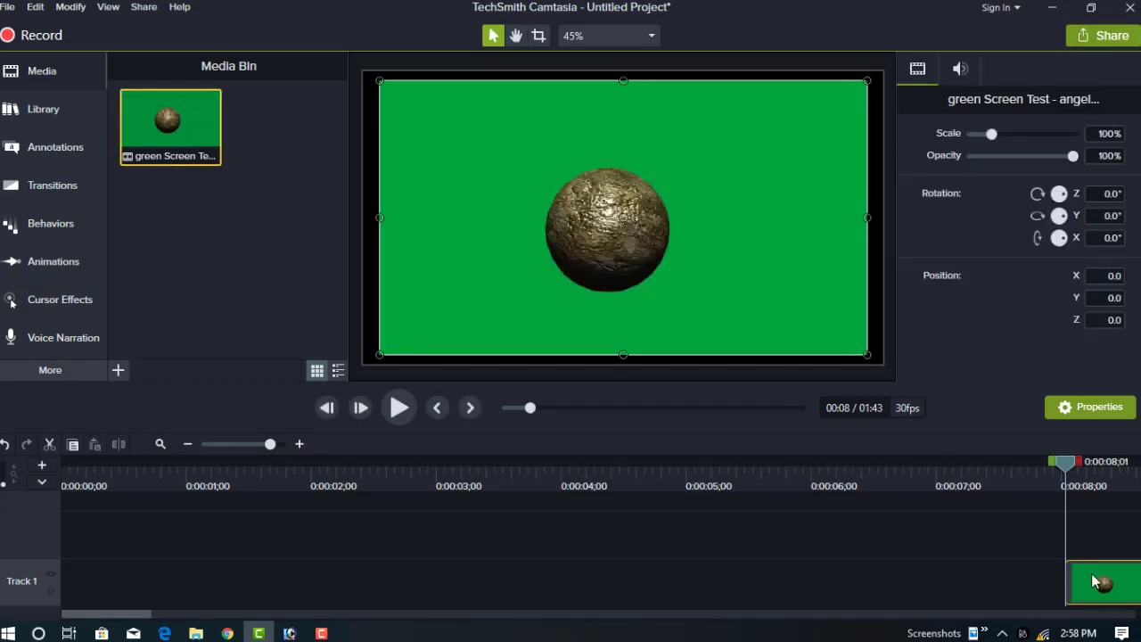
pyautogui.moveTo(1098, 584); pyautogui.dragTo(89, 584)
pyautogui.moveTo(344, 507); pyautogui.dragTo(726, 528)
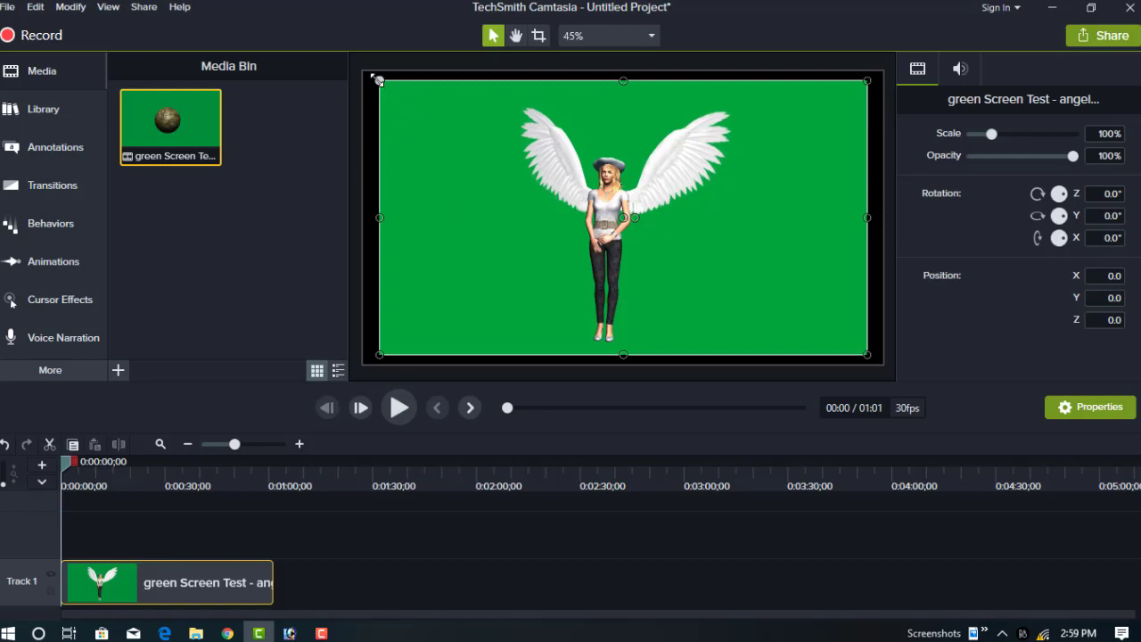
# Scale the angel clip from its corners to about 106.6% so it fills the canvas.
pyautogui.moveTo(379, 81); pyautogui.dragTo(364, 71)
pyautogui.moveTo(867, 355)
pyautogui.mouseDown()
pyautogui.moveTo(887, 374)
pyautogui.moveTo(873, 362)
pyautogui.mouseUp()
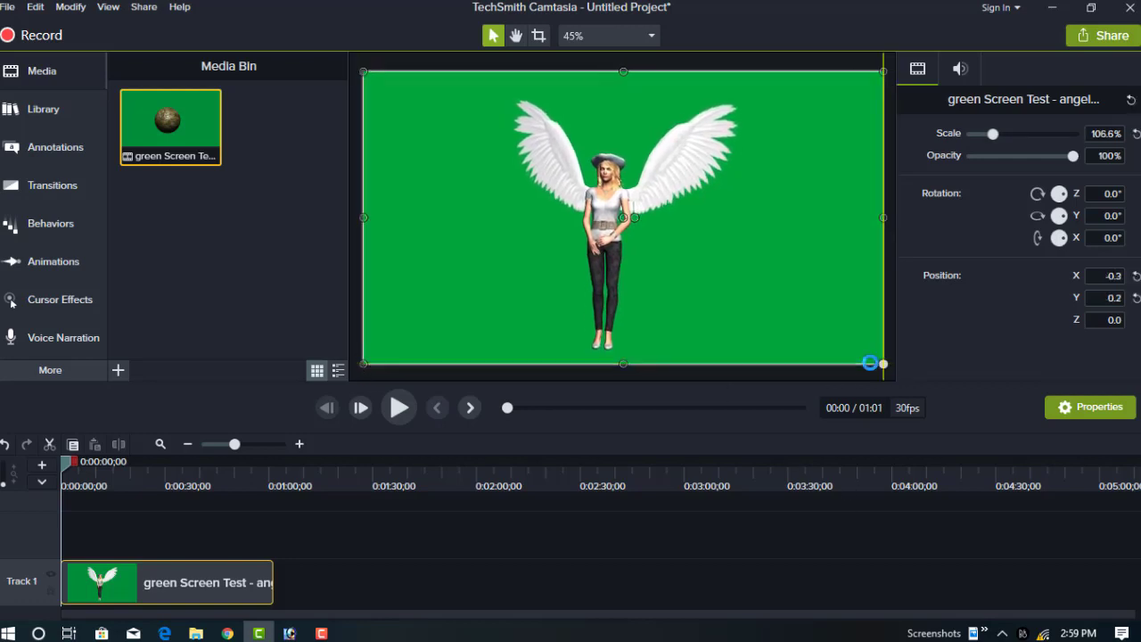
# Apply the Remove a Color visual effect to the angel clip and reveal its settings.
pyautogui.click(55, 369)
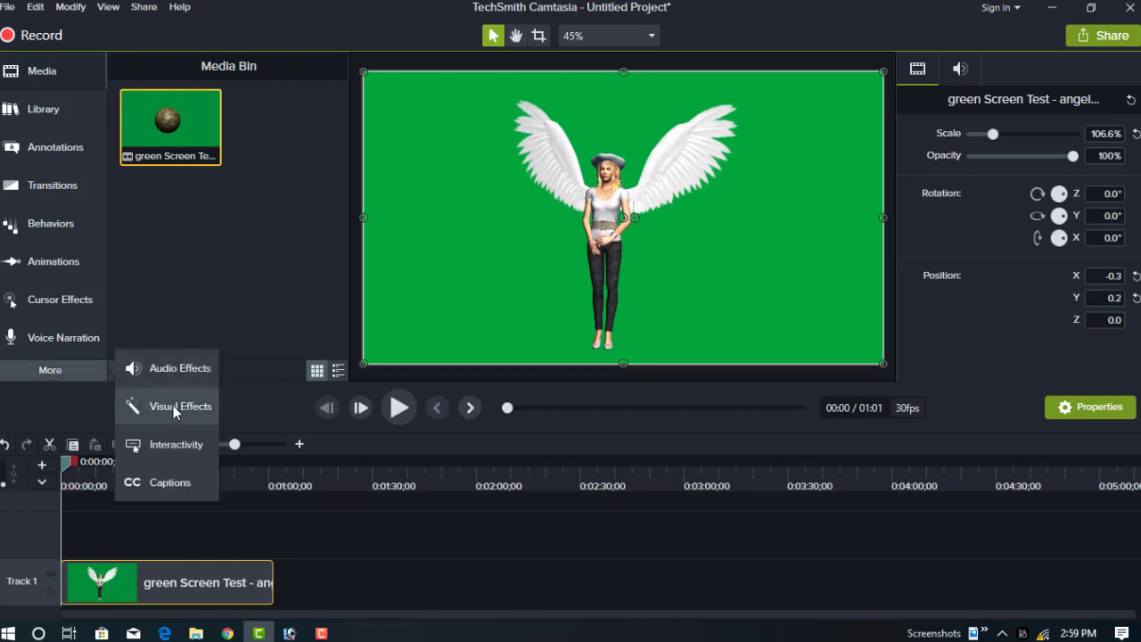
pyautogui.click(176, 408)
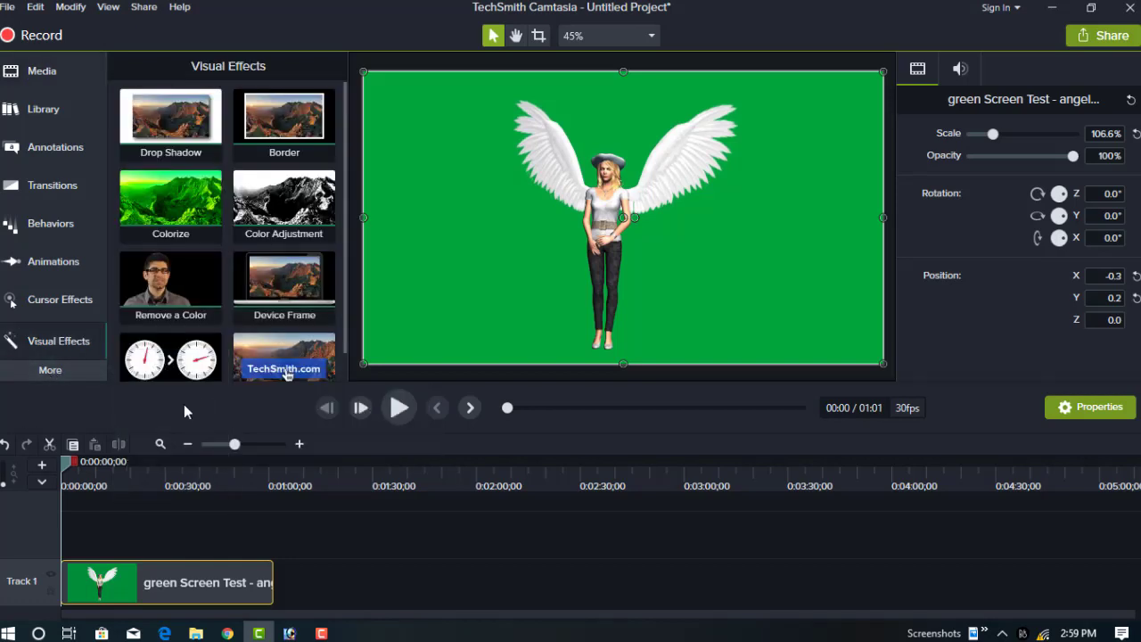
pyautogui.scroll(-1, 165, 284)
pyautogui.scroll(1, 169, 264)
pyautogui.scroll(-1, 252, 190)
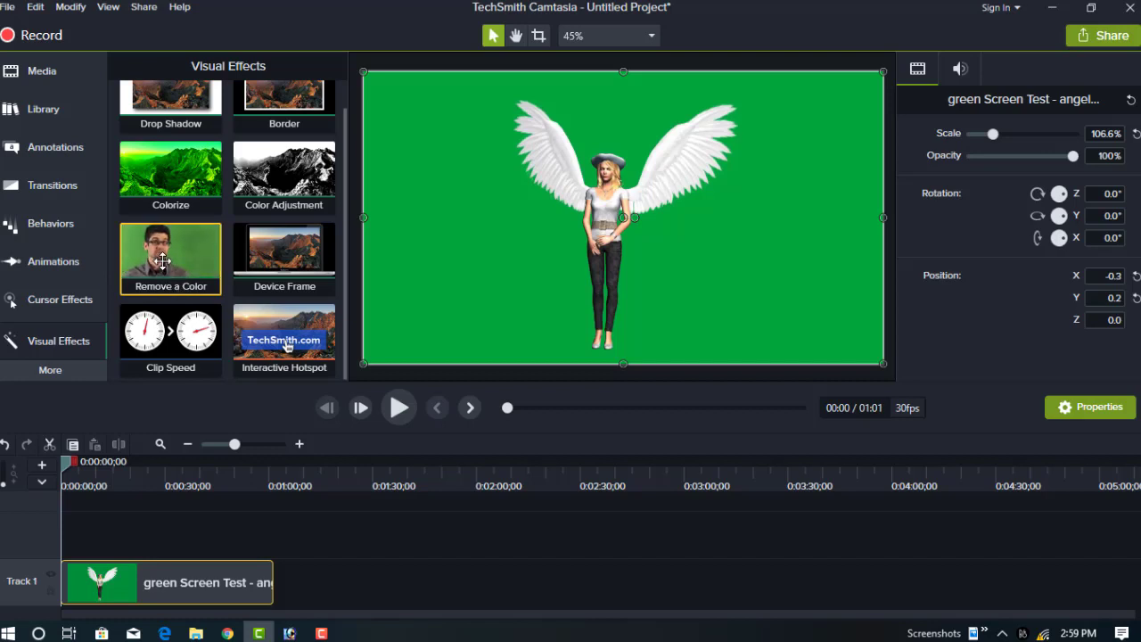
pyautogui.moveTo(163, 259); pyautogui.dragTo(509, 250)
pyautogui.moveTo(192, 584); pyautogui.dragTo(186, 580)
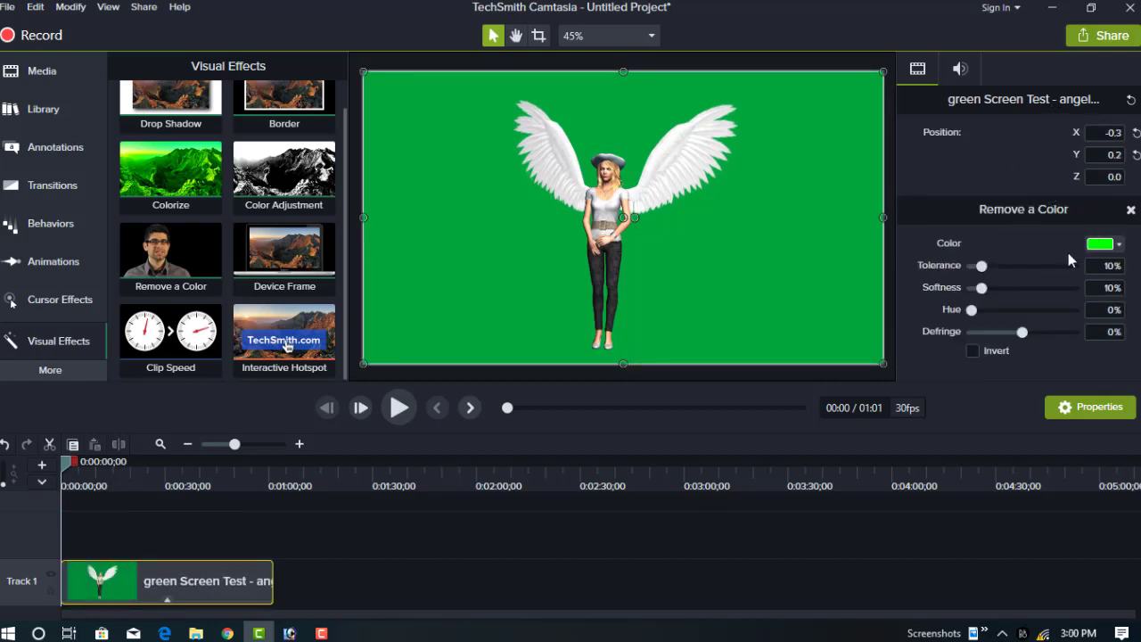
# Sample the green background with the Remove a Color eyedropper to key it out.
pyautogui.click(1104, 244)
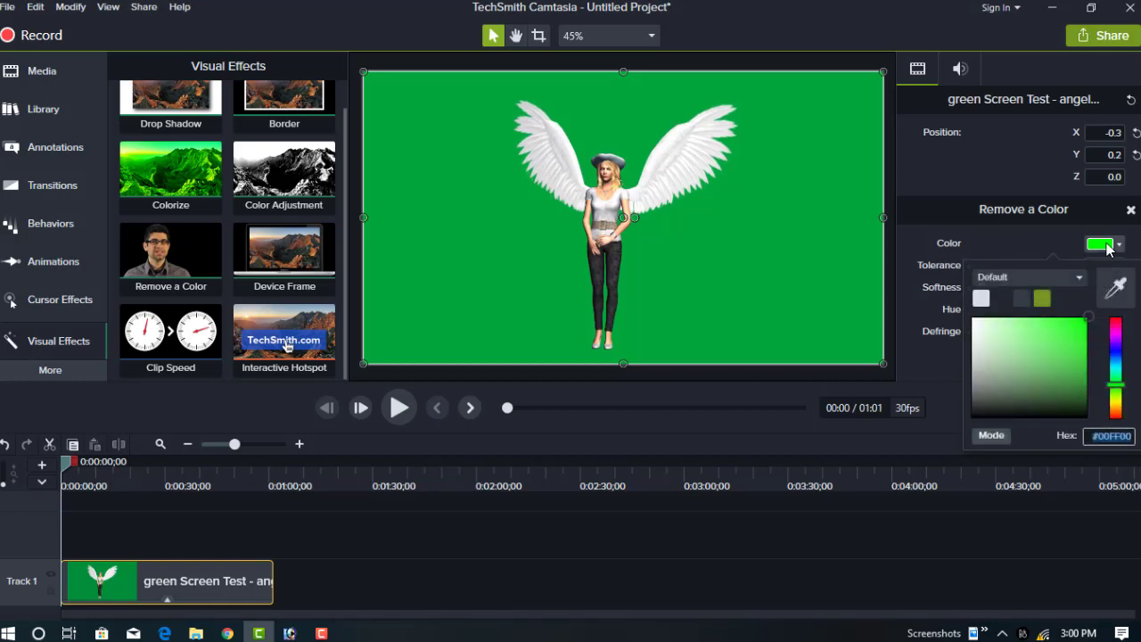
pyautogui.click(1117, 290)
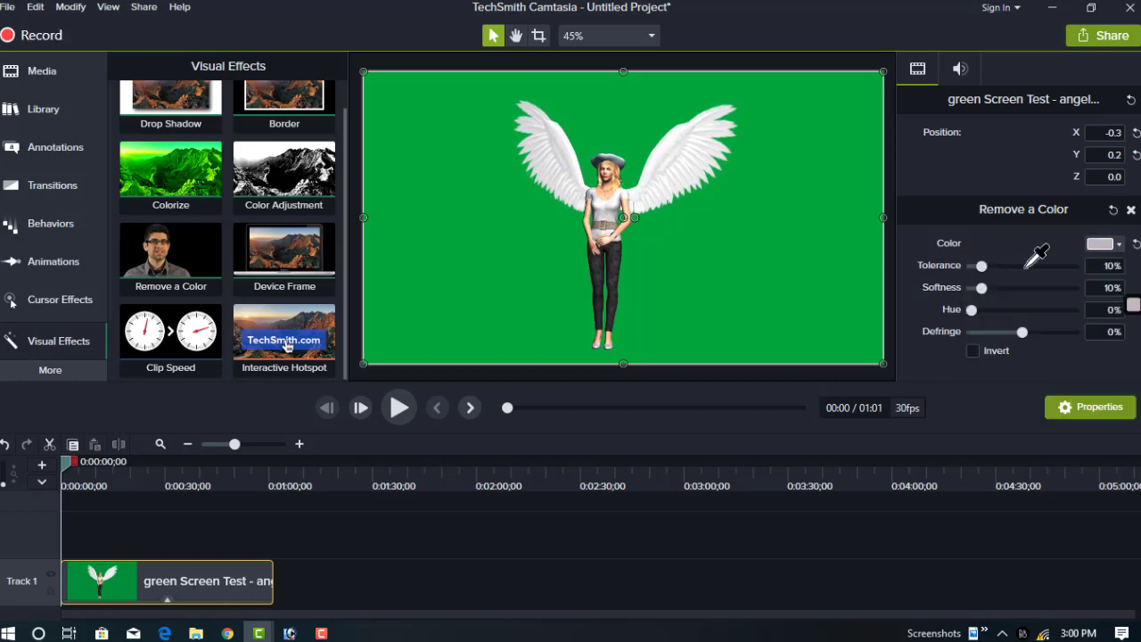
pyautogui.click(800, 190)
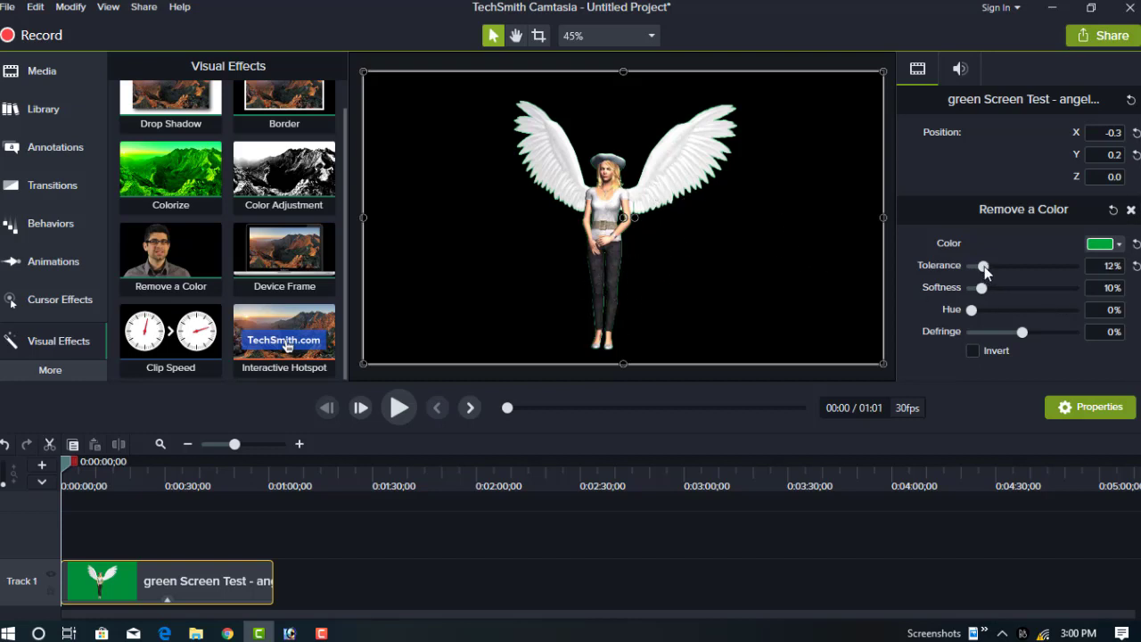
# Raise Remove a Color tolerance to about 38% and play the clip to check the edges.
pyautogui.moveTo(986, 268); pyautogui.dragTo(1013, 280)
pyautogui.click(403, 410)
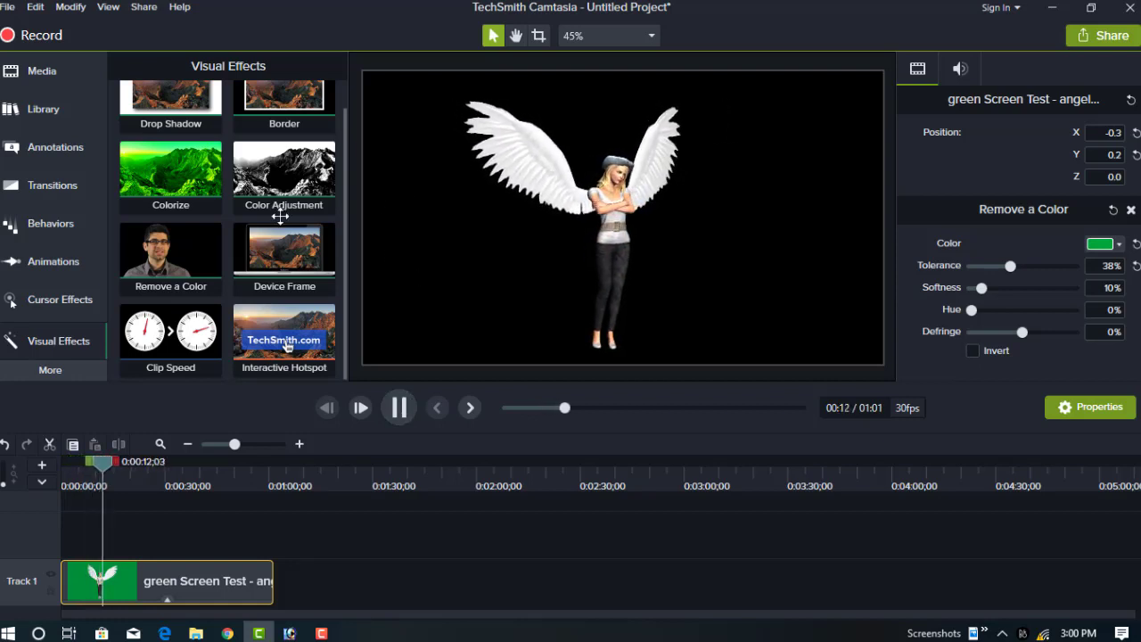
# Add the 24kupi INVISIBLE WATCH video from the media bin to the timeline.
pyautogui.click(45, 109)
pyautogui.scroll(-2, 211, 262)
pyautogui.scroll(-3, 210, 267)
pyautogui.scroll(1, 206, 207)
pyautogui.scroll(1, 205, 207)
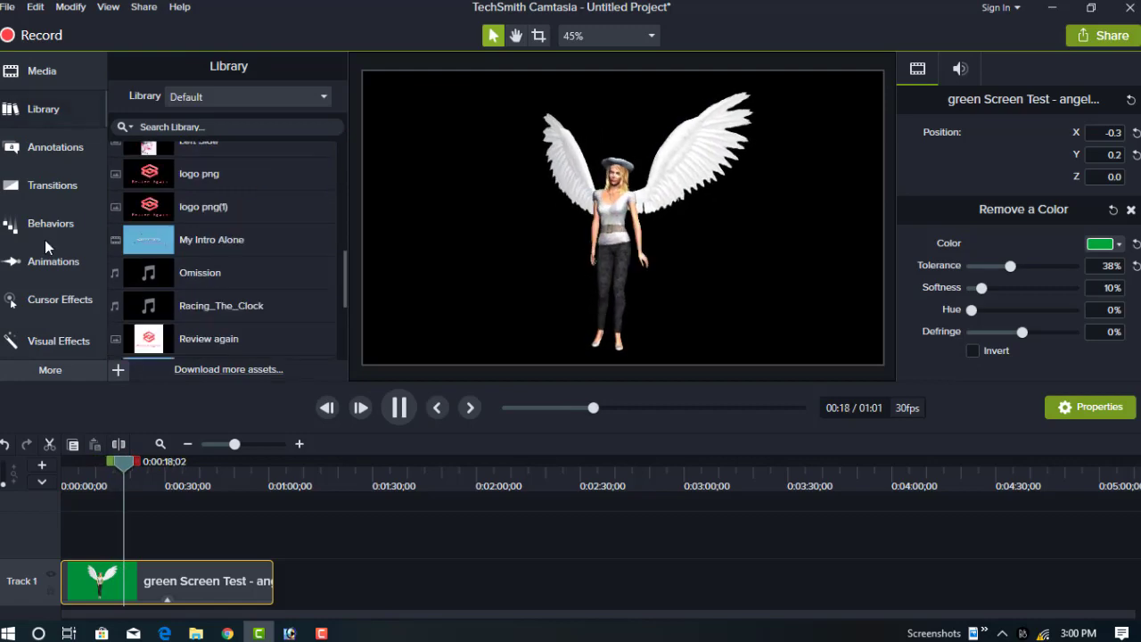
pyautogui.click(42, 71)
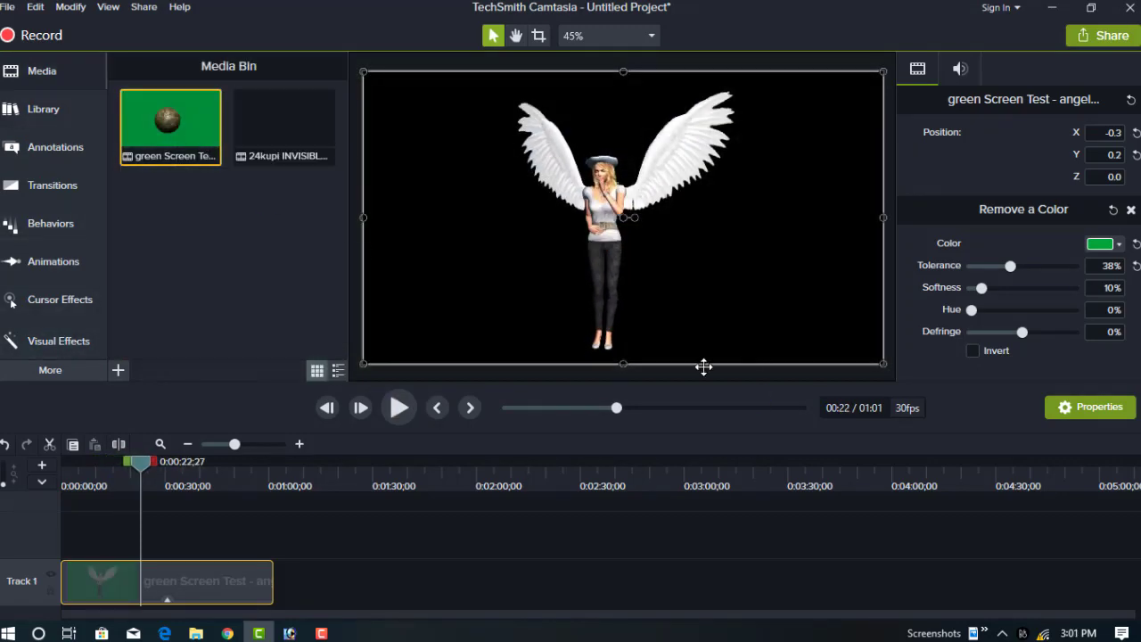
pyautogui.rightClick(290, 159)
pyautogui.click(303, 155)
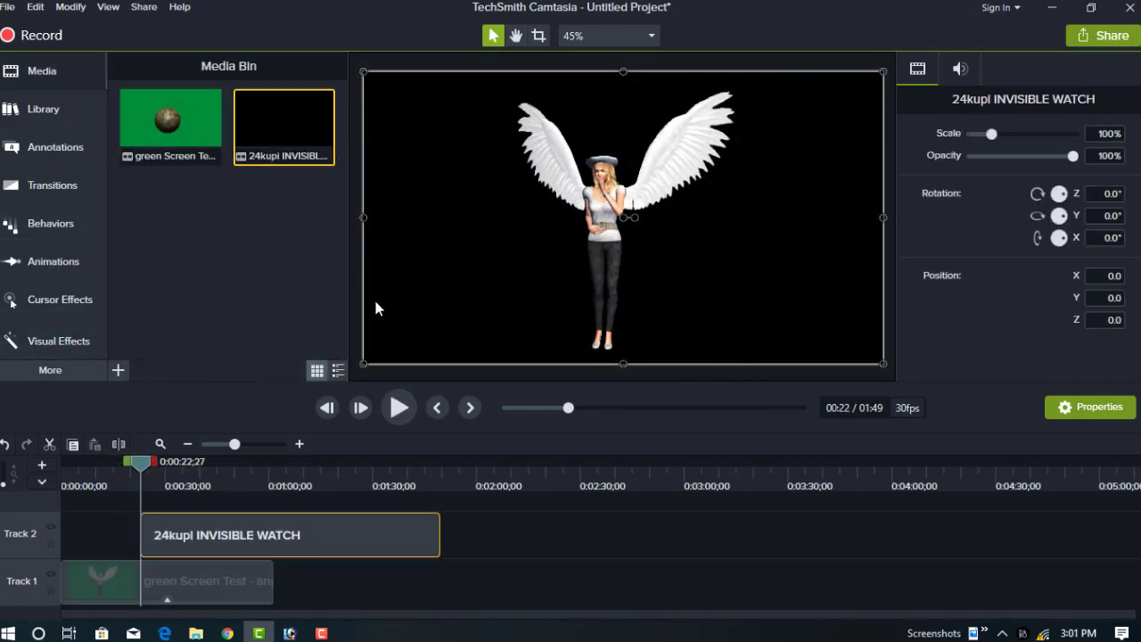
# Put the watch video on Track 1 at 0:00 and the angel clip on Track 2.
pyautogui.moveTo(285, 553); pyautogui.dragTo(424, 595)
pyautogui.moveTo(226, 596); pyautogui.dragTo(183, 535)
pyautogui.moveTo(397, 594); pyautogui.dragTo(89, 588)
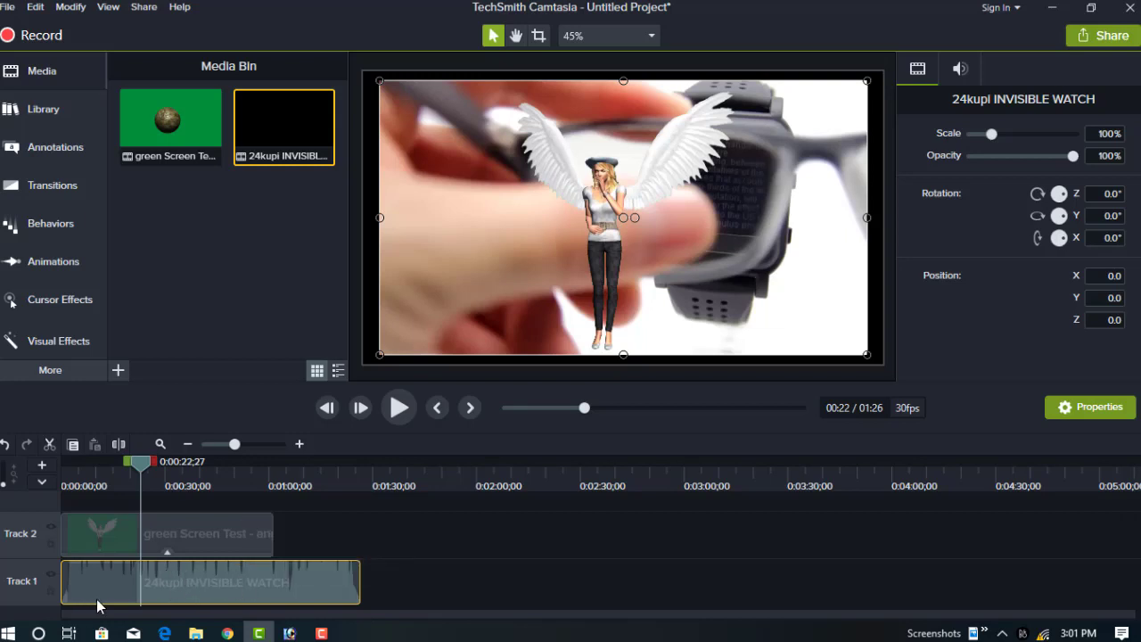
# Rewind the playhead to 0:00 and play the angel-over-watch composite.
pyautogui.click(181, 546)
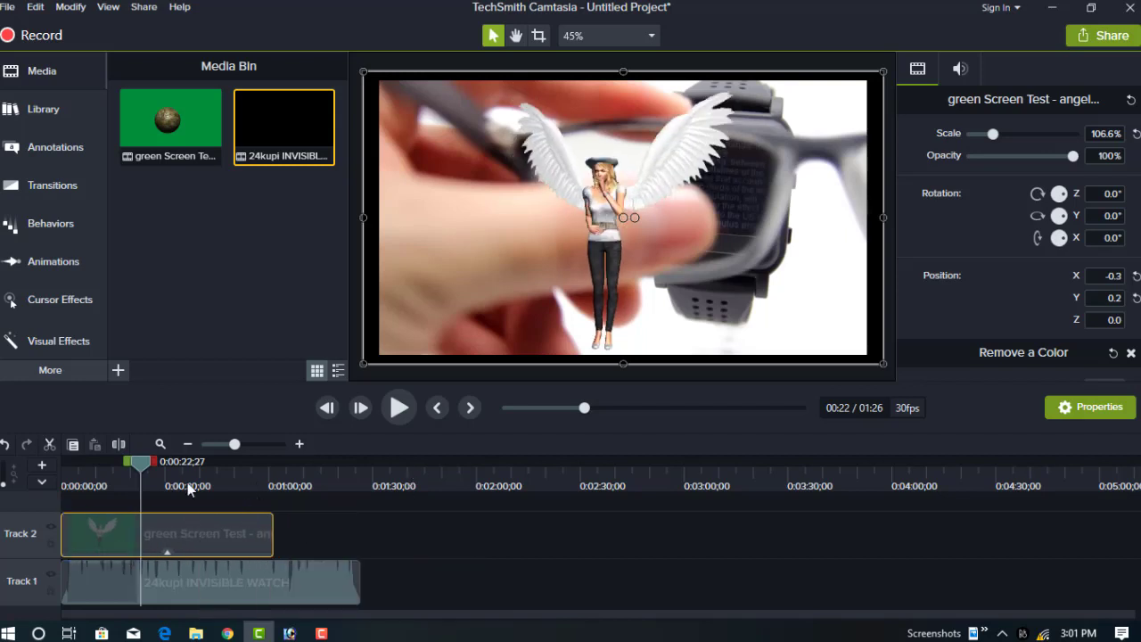
pyautogui.moveTo(143, 470); pyautogui.dragTo(62, 466)
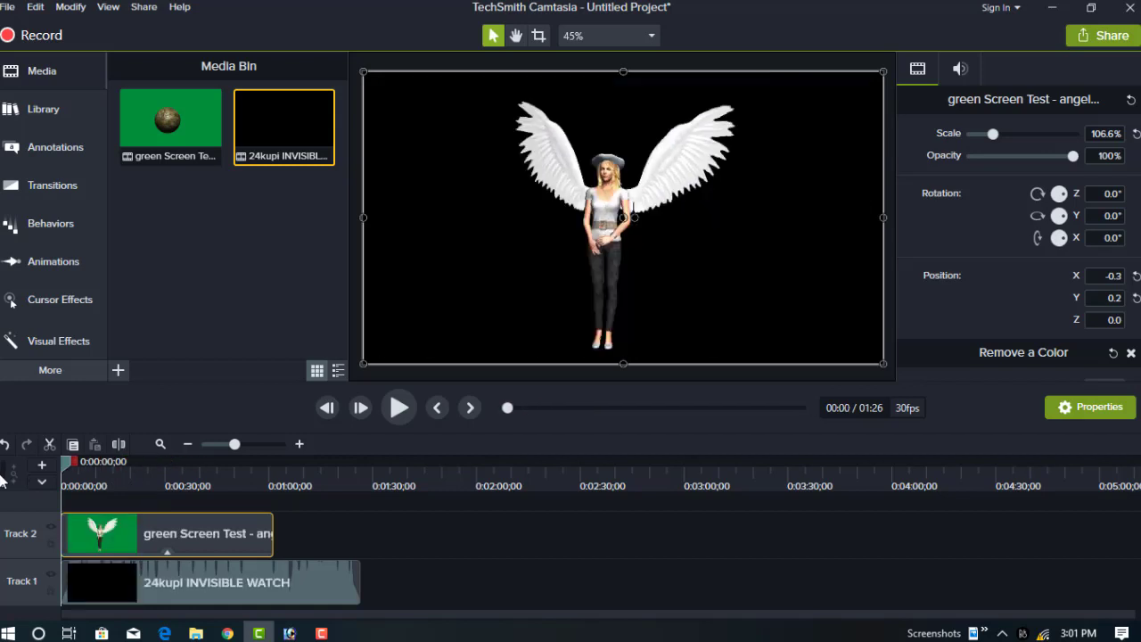
pyautogui.click(399, 407)
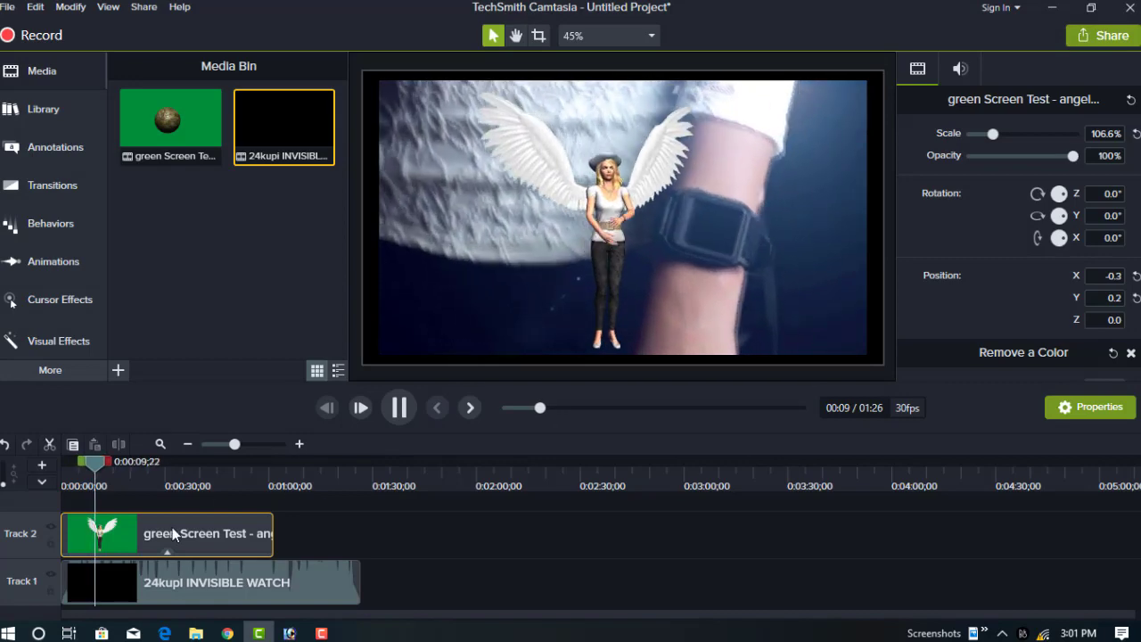
# Move the angel to the frame's right side (X 468.6, Y 23.8) and preview the placement.
pyautogui.click(619, 230)
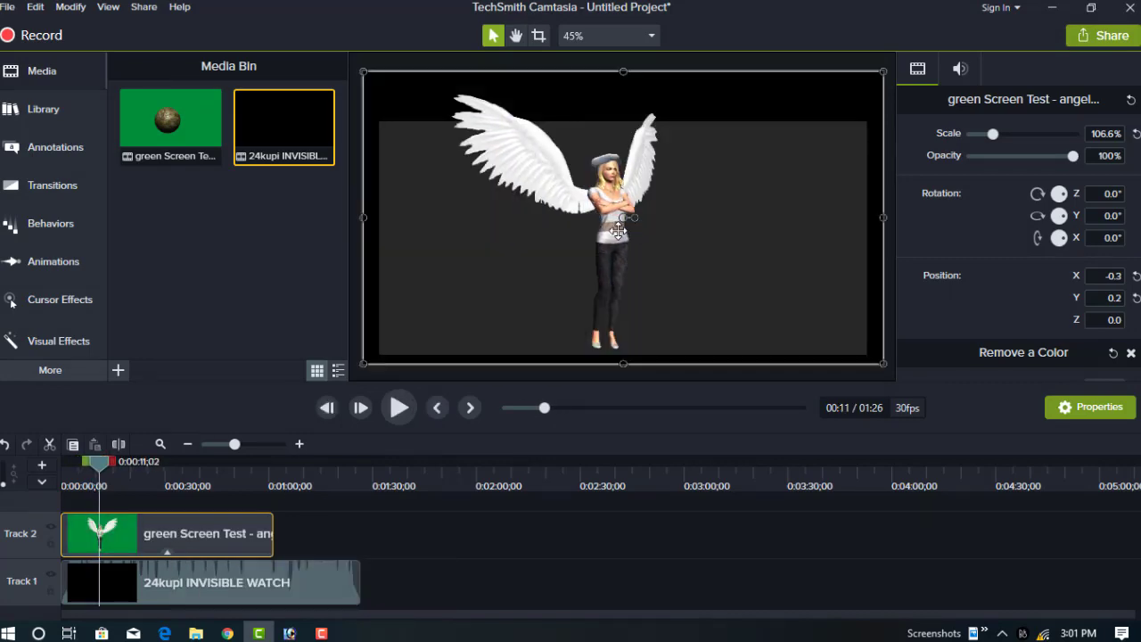
pyautogui.moveTo(619, 230); pyautogui.dragTo(797, 214)
pyautogui.click(398, 408)
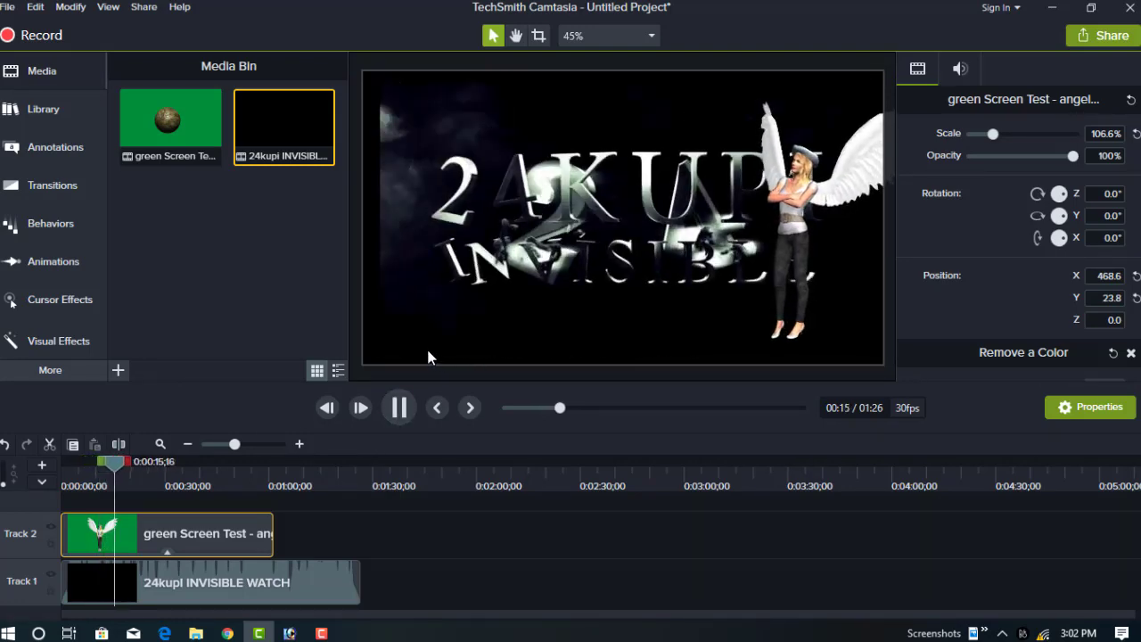
pyautogui.click(409, 408)
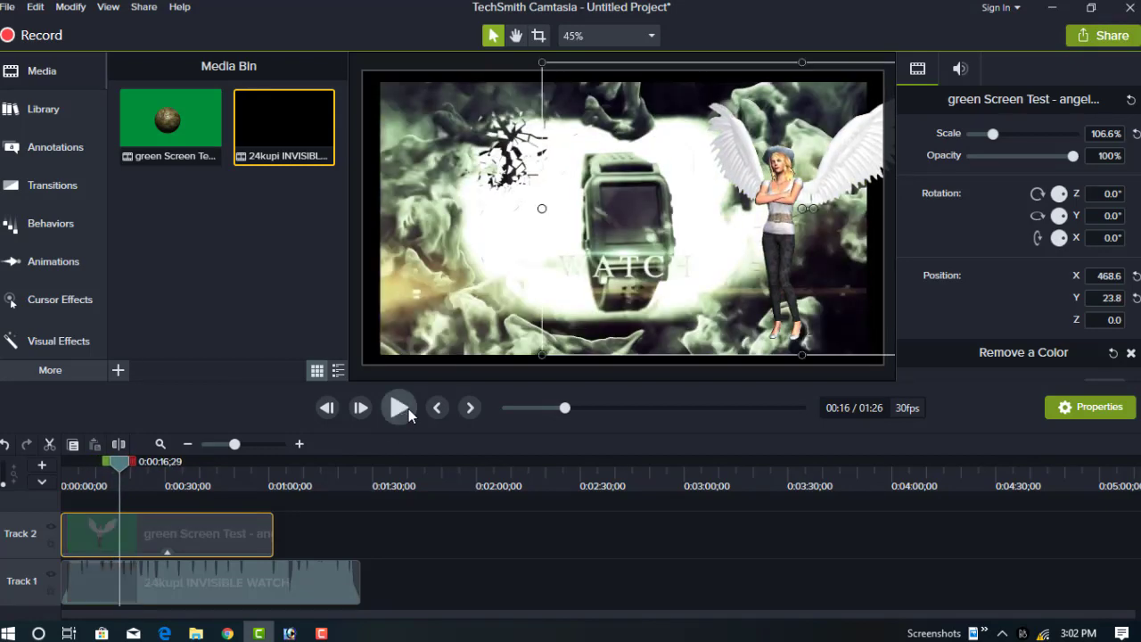